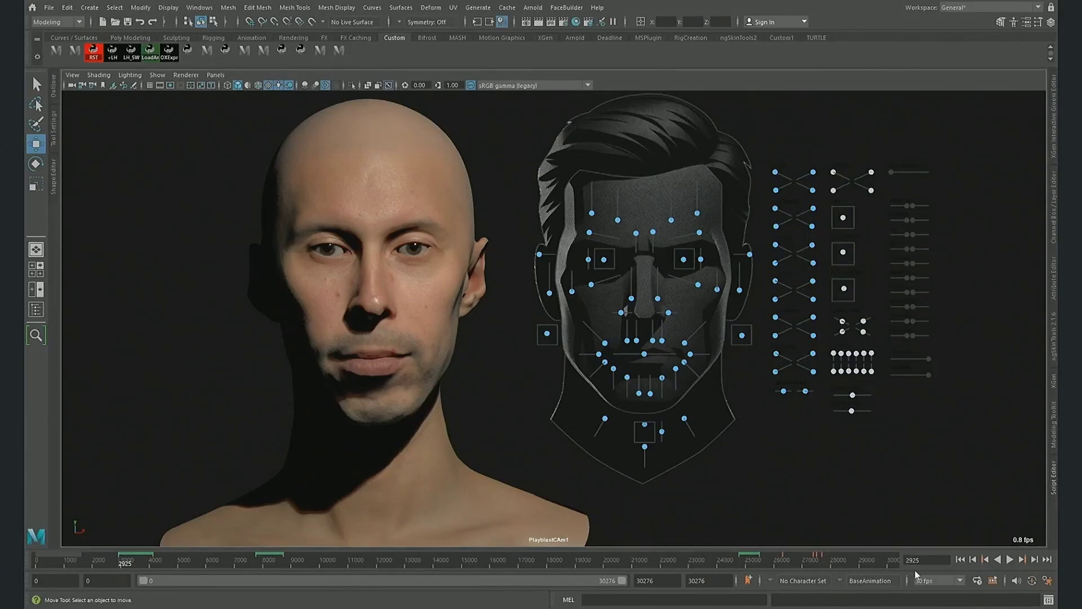
# Play the facial animation forward through its smiling, neutral and snarling expressions.
pyautogui.click(1010, 560)
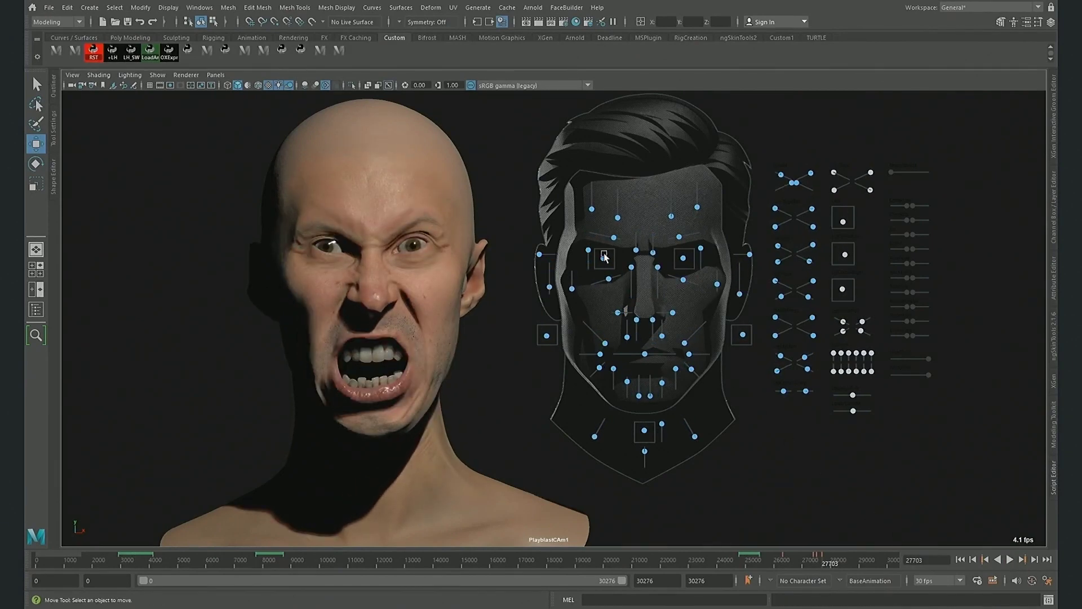
# Move the nose controls up and down and push the left-cheek control sideways.
pyautogui.moveTo(627, 240); pyautogui.dragTo(658, 325)
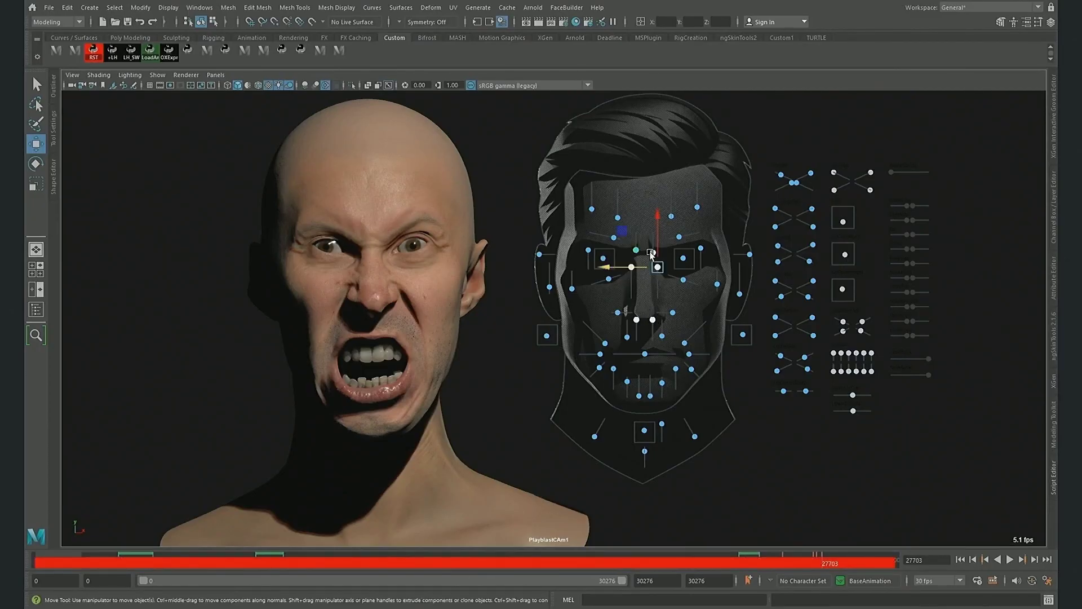
pyautogui.moveTo(661, 237); pyautogui.dragTo(635, 259)
pyautogui.click(592, 284)
pyautogui.click(608, 278)
pyautogui.moveTo(635, 274)
pyautogui.mouseDown()
pyautogui.moveTo(648, 271)
pyautogui.moveTo(625, 278)
pyautogui.moveTo(637, 275)
pyautogui.mouseUp()
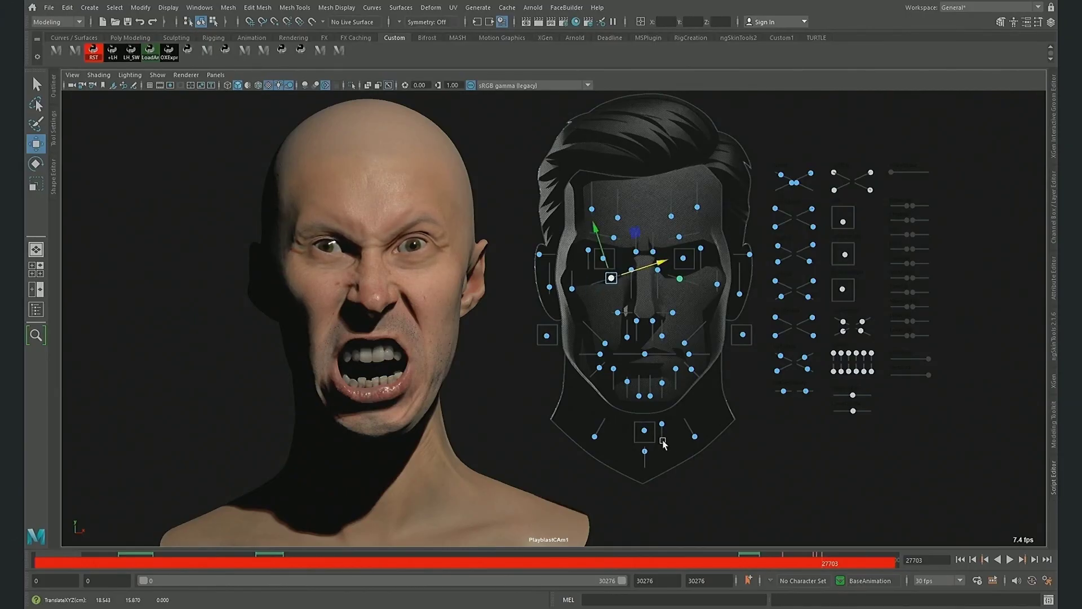
# Raise the chin control and shift both lower mouth-corner controls diagonally.
pyautogui.click(644, 432)
pyautogui.moveTo(649, 466); pyautogui.dragTo(640, 449)
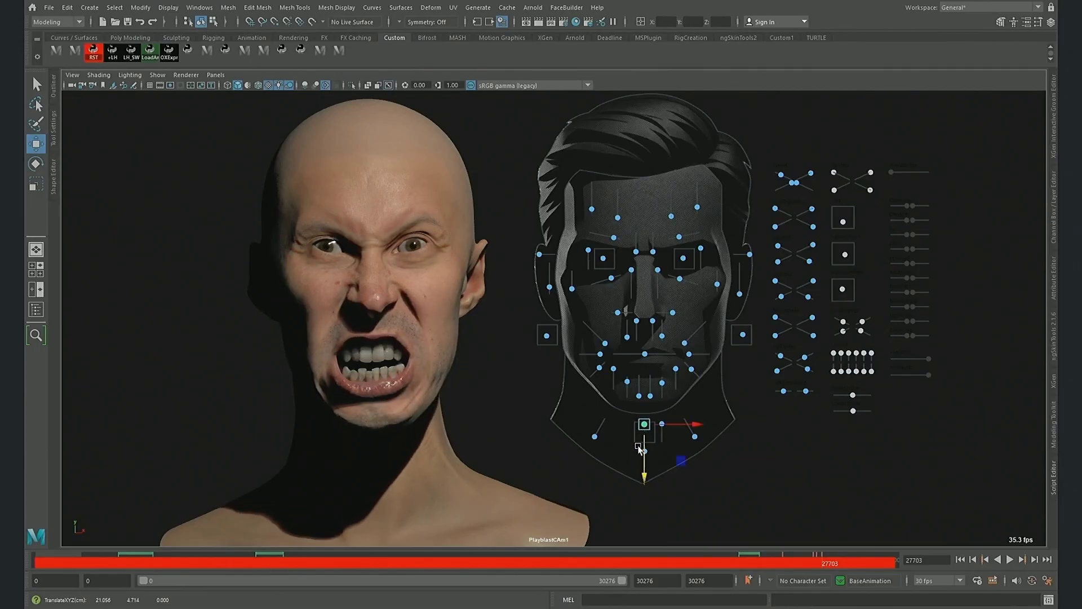
pyautogui.click(600, 368)
pyautogui.keyDown('shift'); pyautogui.click(691, 370); pyautogui.keyUp('shift')
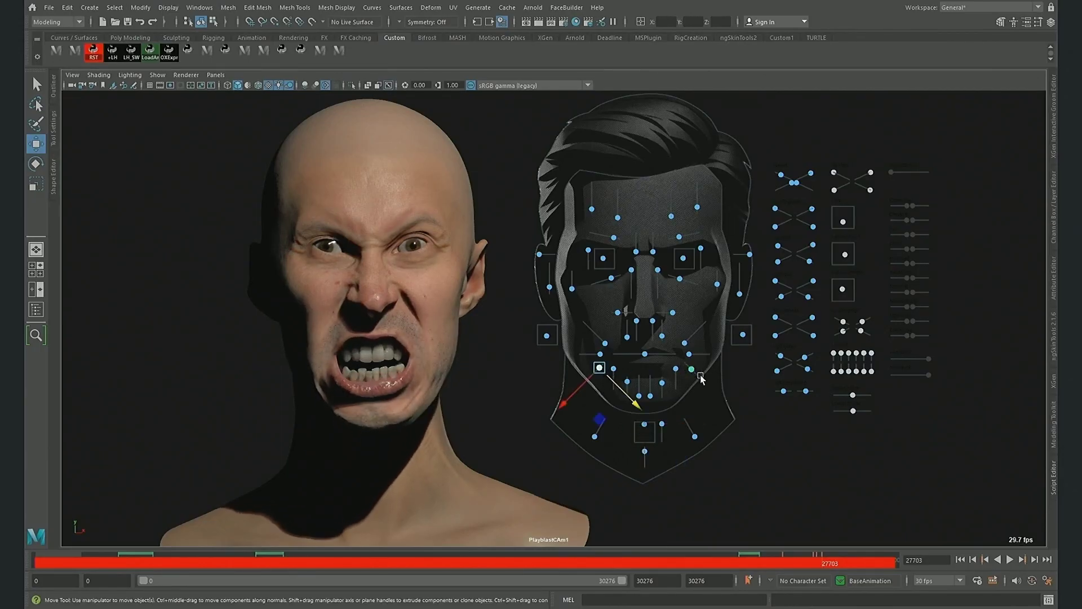
pyautogui.moveTo(584, 390); pyautogui.dragTo(586, 390)
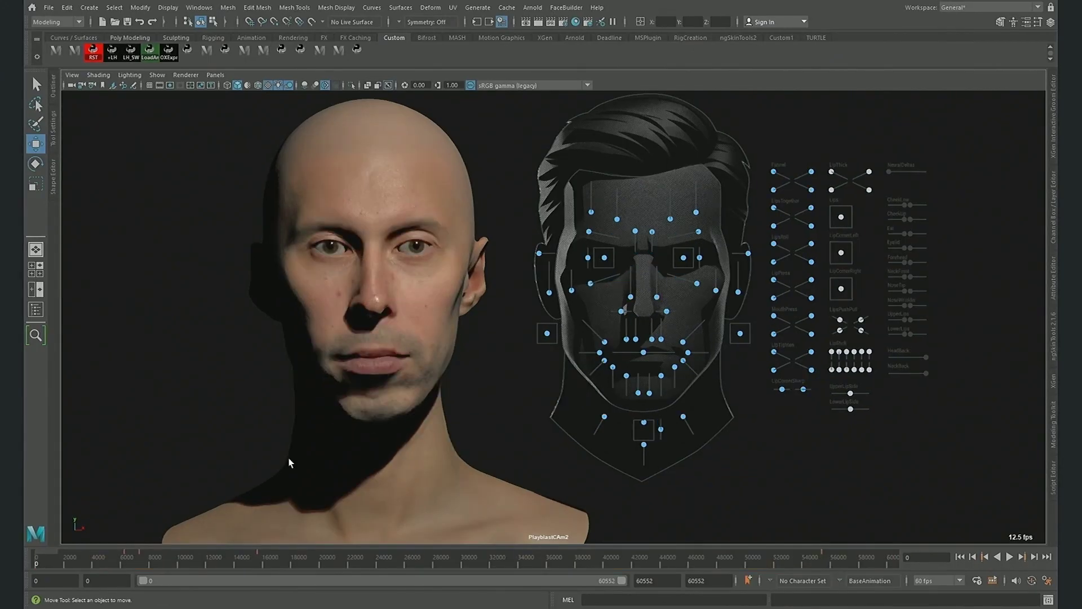
# Slide the NeuralDeltas control right and back to vary the expression.
pyautogui.moveTo(883, 161); pyautogui.dragTo(855, 190)
pyautogui.click(510, 372)
pyautogui.hotkey('alt', 'shift', '.')
pyautogui.click(511, 374)
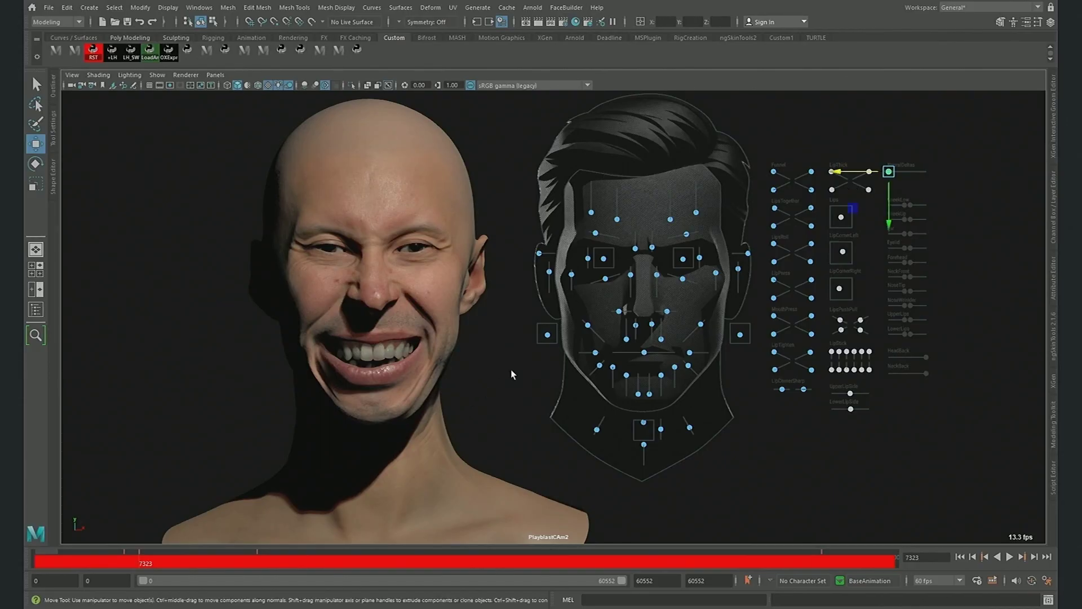
pyautogui.moveTo(889, 176); pyautogui.dragTo(840, 200)
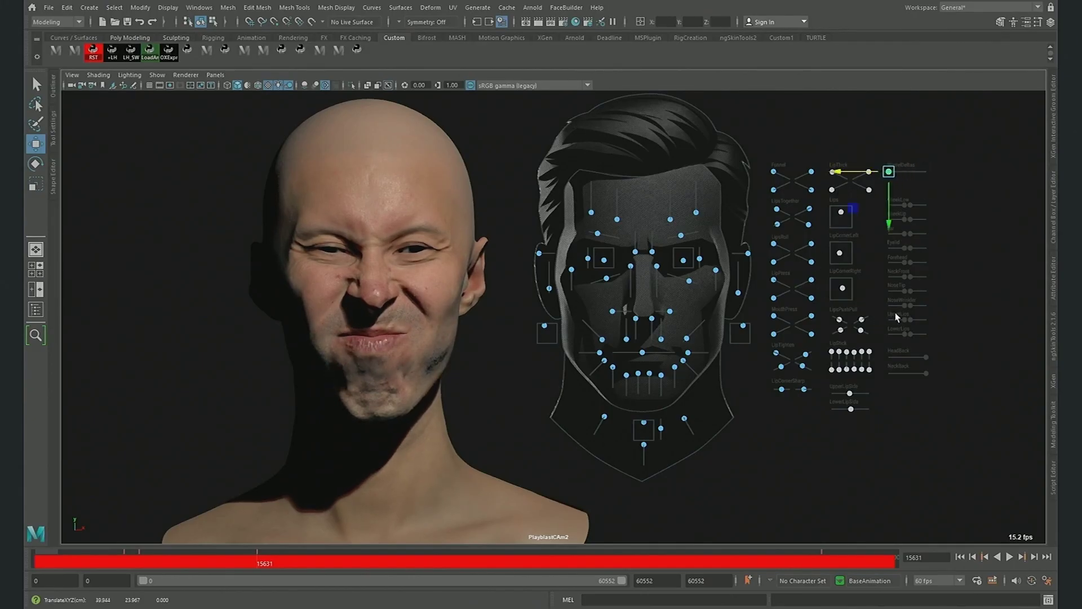
# Slide the UpperLips/LowerLips controls and the Ear control along their tracks.
pyautogui.moveTo(898, 317); pyautogui.dragTo(927, 350)
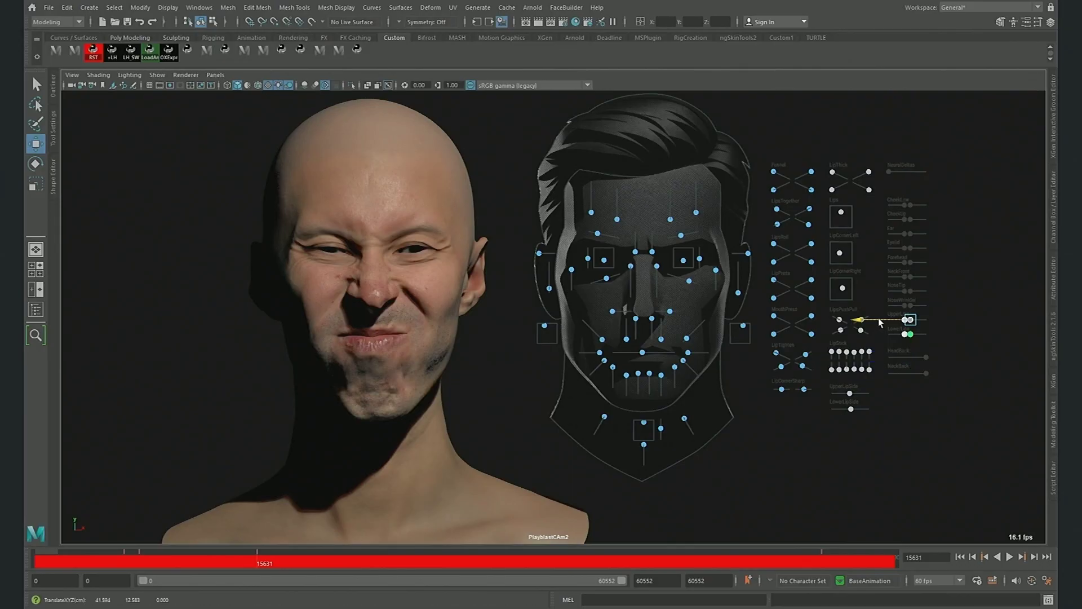
pyautogui.moveTo(856, 320)
pyautogui.mouseDown()
pyautogui.moveTo(895, 322)
pyautogui.moveTo(860, 323)
pyautogui.mouseUp()
pyautogui.click(904, 248)
pyautogui.moveTo(912, 254)
pyautogui.mouseDown()
pyautogui.moveTo(938, 252)
pyautogui.moveTo(903, 256)
pyautogui.mouseUp()
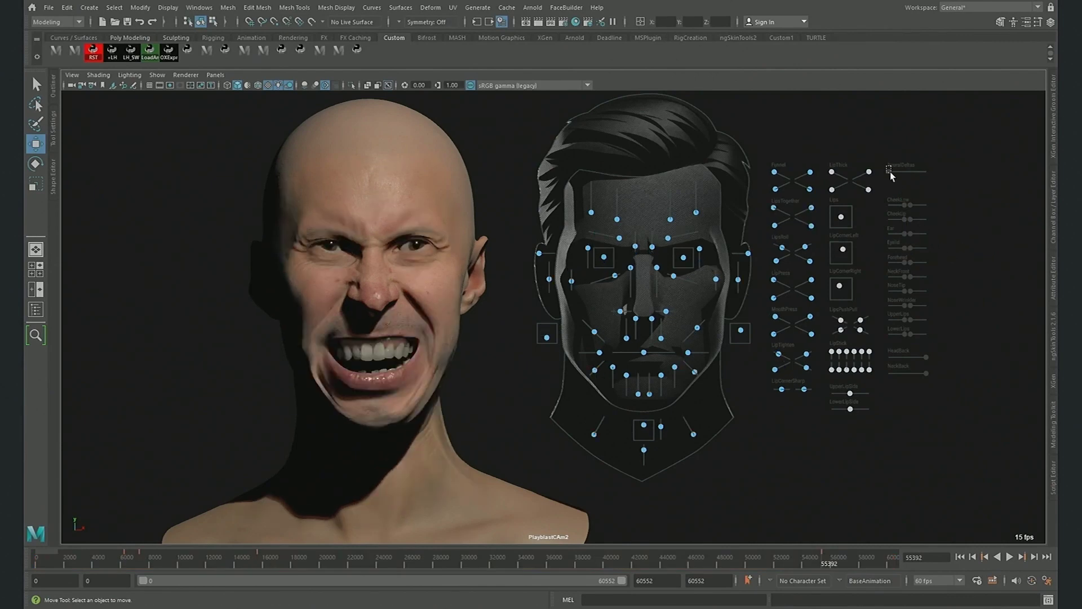
# Adjust NeuralDeltas again, push the next slider right for the mouth, and spread the Eyelids controls.
pyautogui.moveTo(891, 173); pyautogui.dragTo(869, 195)
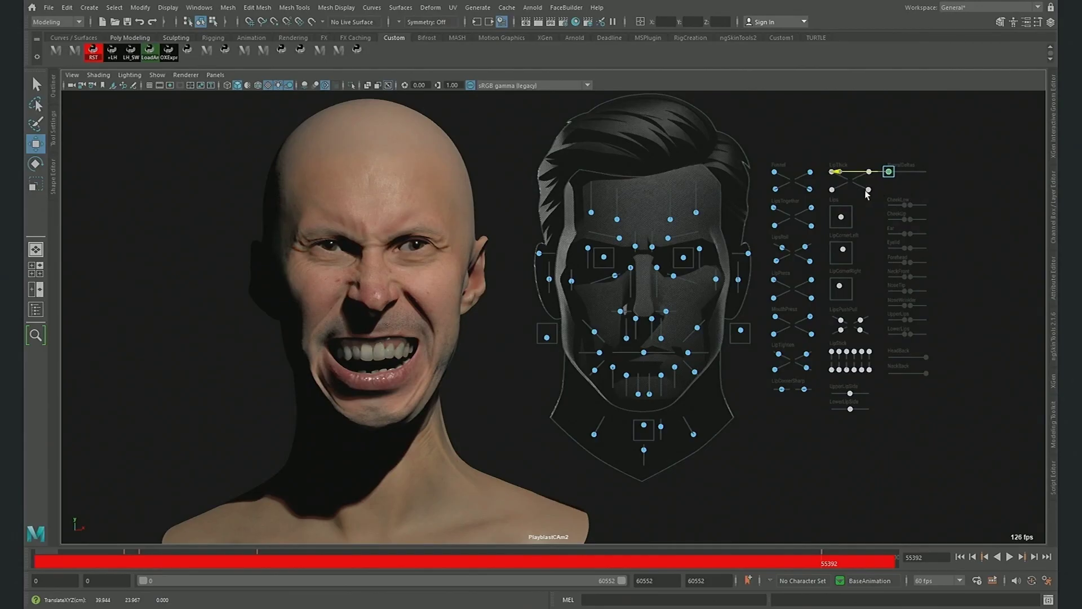
pyautogui.click(906, 205)
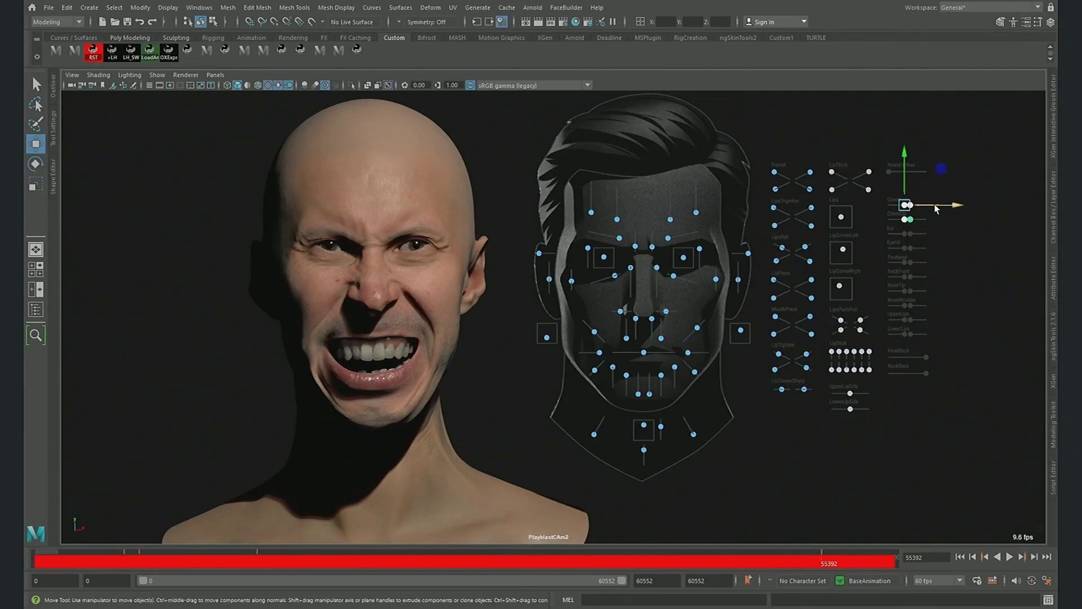
pyautogui.moveTo(912, 206); pyautogui.dragTo(955, 210)
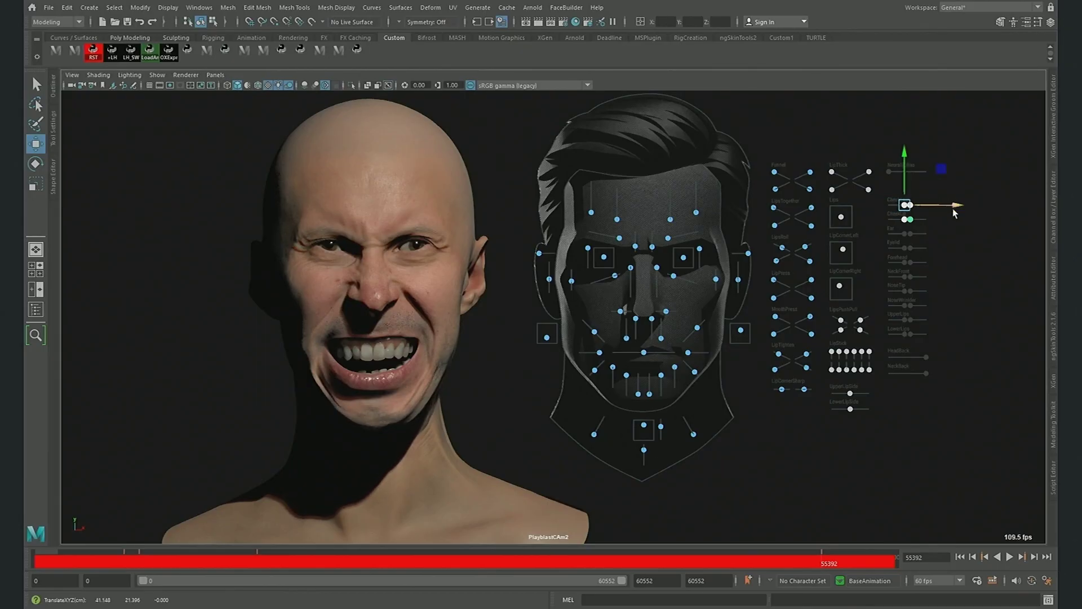
pyautogui.moveTo(900, 242); pyautogui.dragTo(917, 249)
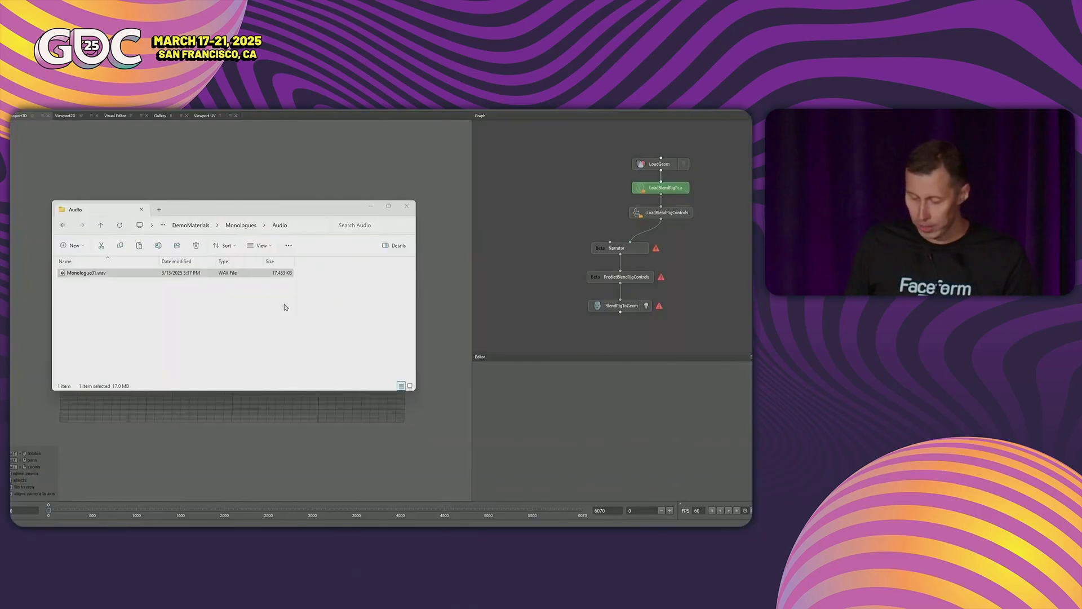
# Drop Monologue01.wav into the Graph panel as a LoadAudio node feeding Narrator.
pyautogui.moveTo(93, 274); pyautogui.dragTo(622, 251)
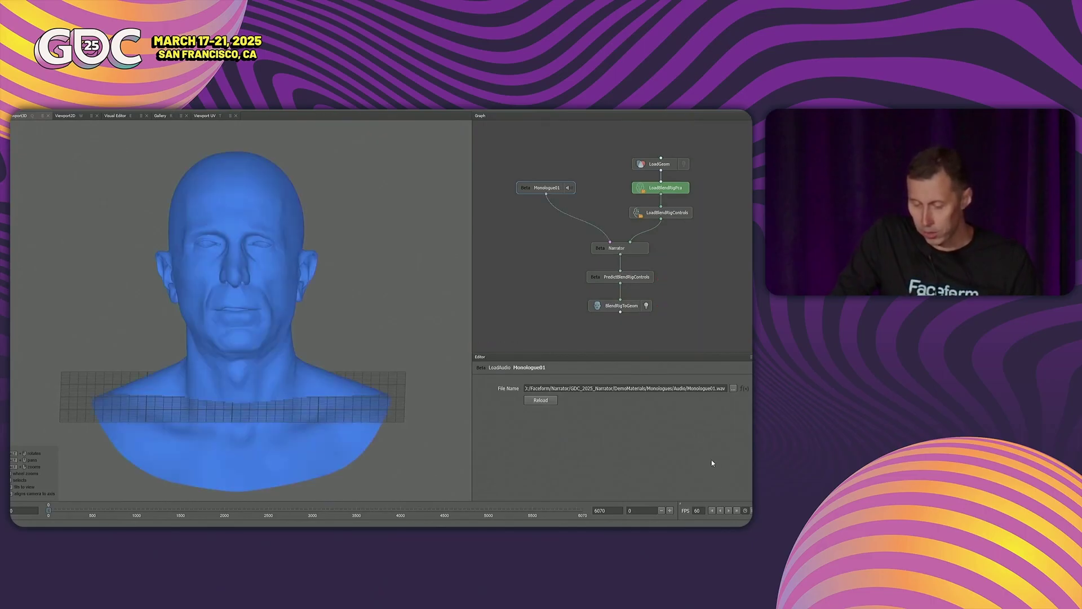
# Play the Monologue01 speech animation on the head mesh, up to frame 1482.
pyautogui.click(729, 510)
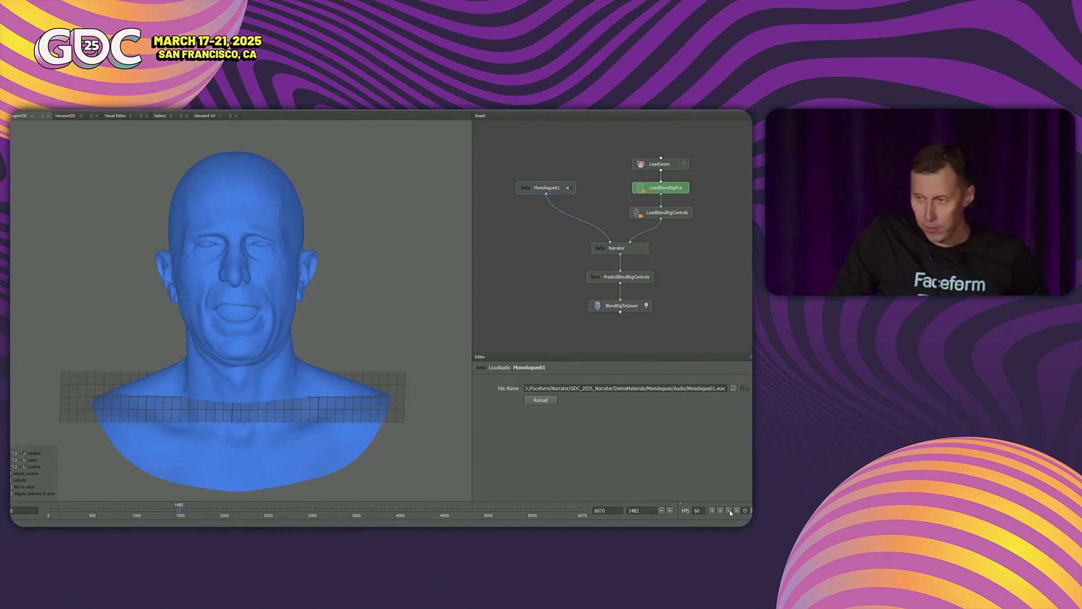
pyautogui.moveTo(678, 313); pyautogui.dragTo(659, 297, button='middle')
# Add a PoseBlendRig node and connect PredictBlendRigControls into it.
pyautogui.press('Tab')
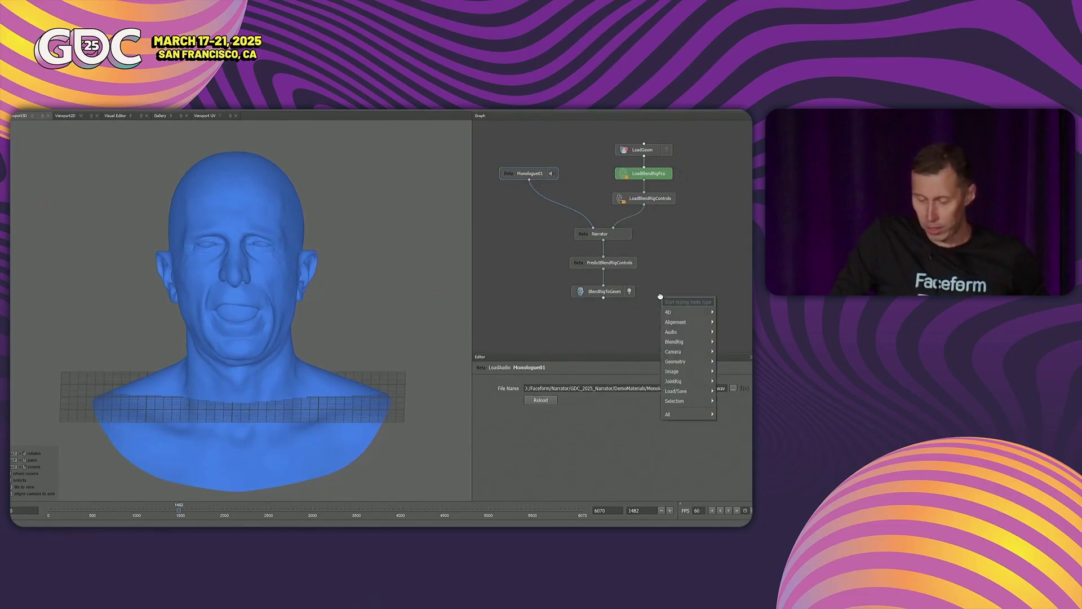
pyautogui.write('pose')
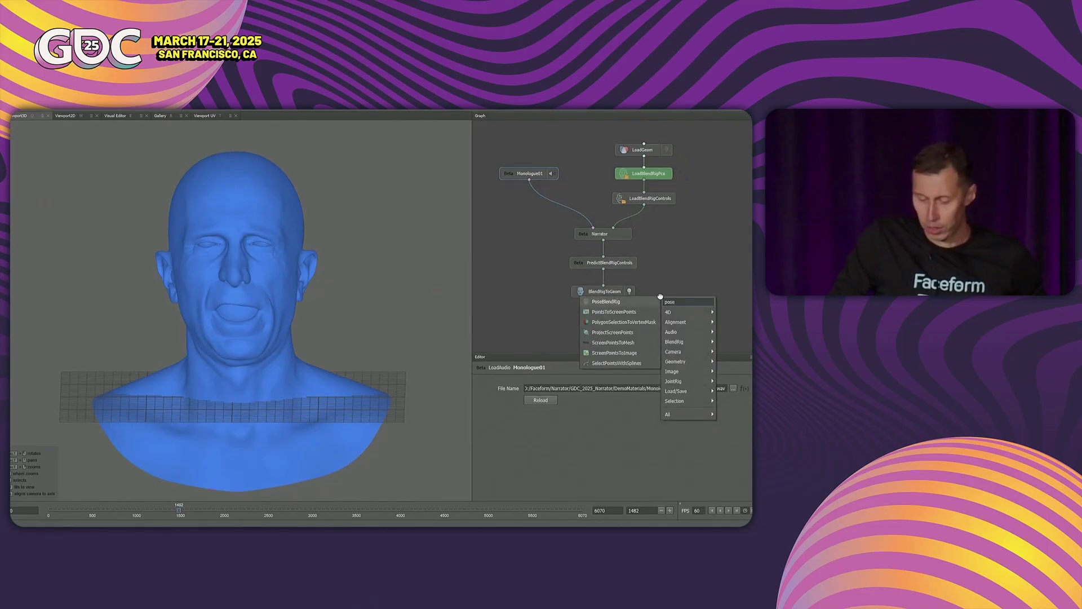
pyautogui.press('Return')
pyautogui.moveTo(661, 295); pyautogui.dragTo(685, 292)
pyautogui.moveTo(603, 271); pyautogui.dragTo(679, 293)
# Fill the PoseBlendRig controls from the reference blend rig and filter them to 'jaw'.
pyautogui.press('e')
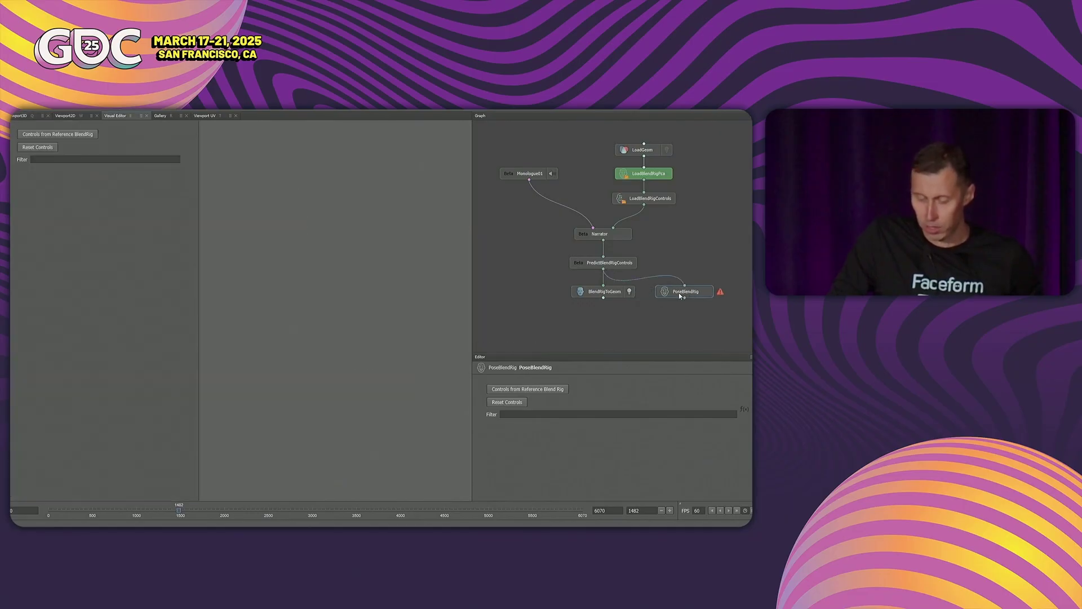
pyautogui.click(58, 134)
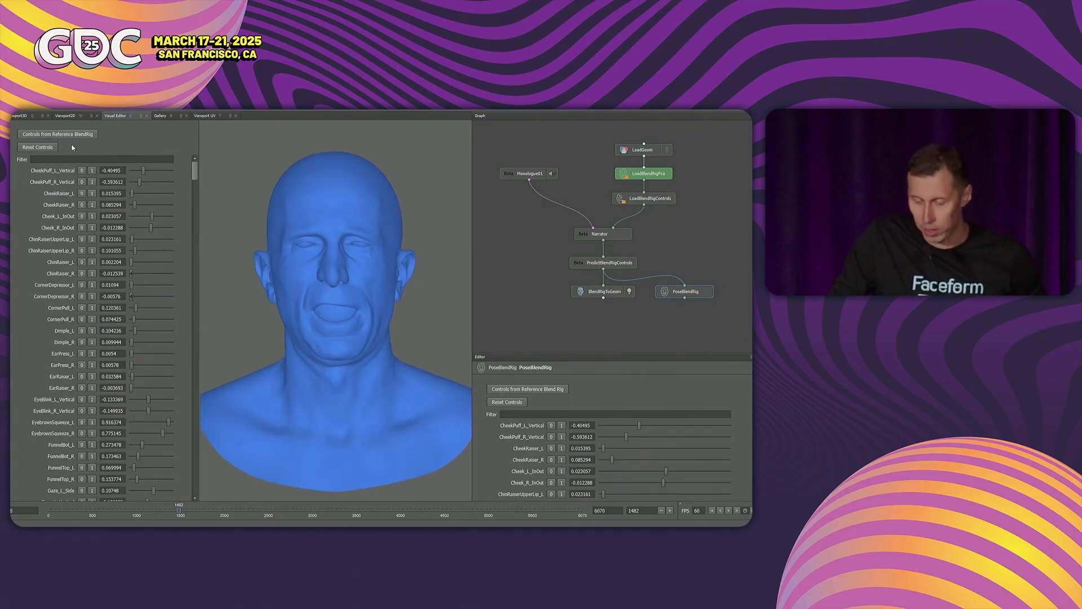
pyautogui.write('jaw')
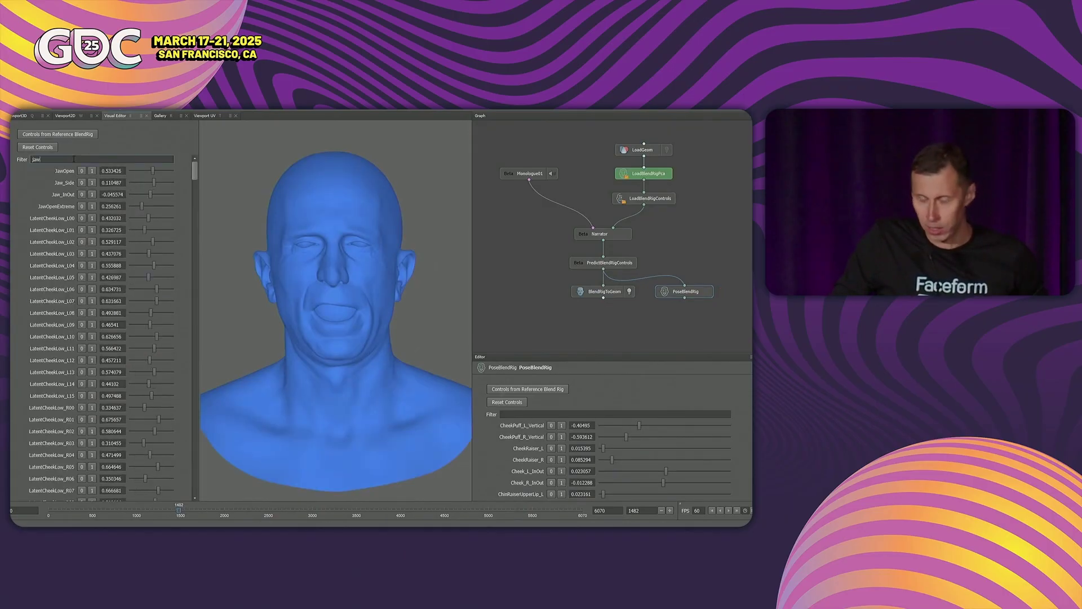